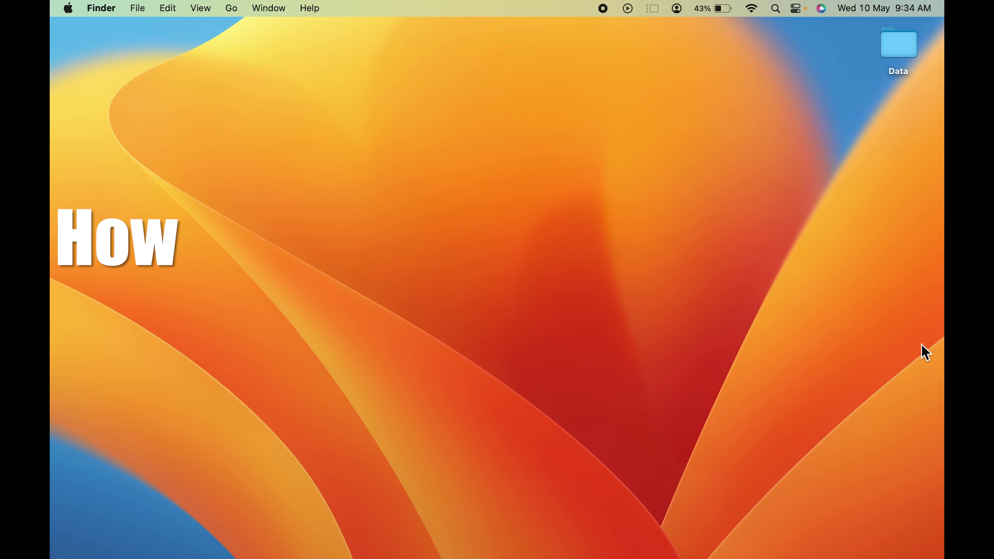
Bring the Chrome window showing google.co.in to the front.
click(697, 539)
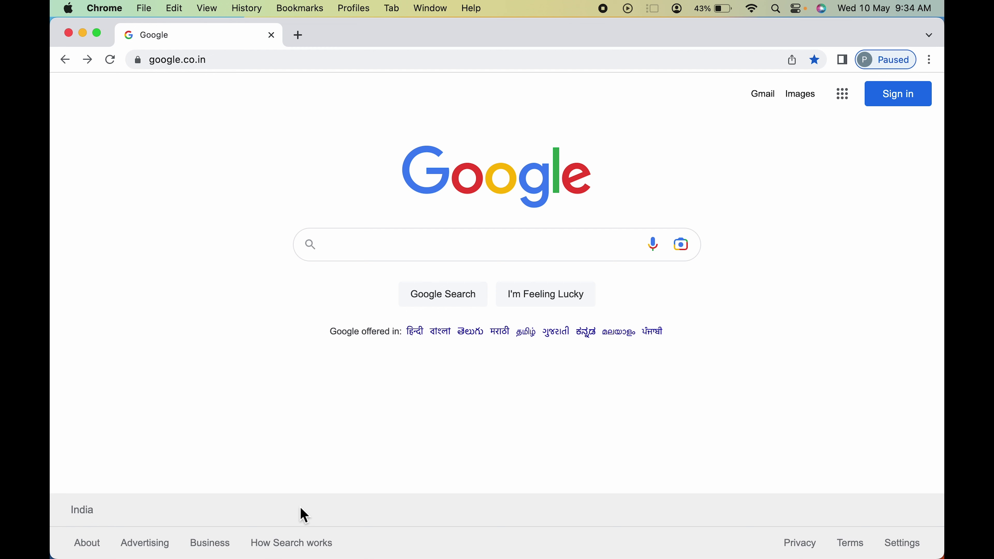
mouse_move(639, 543)
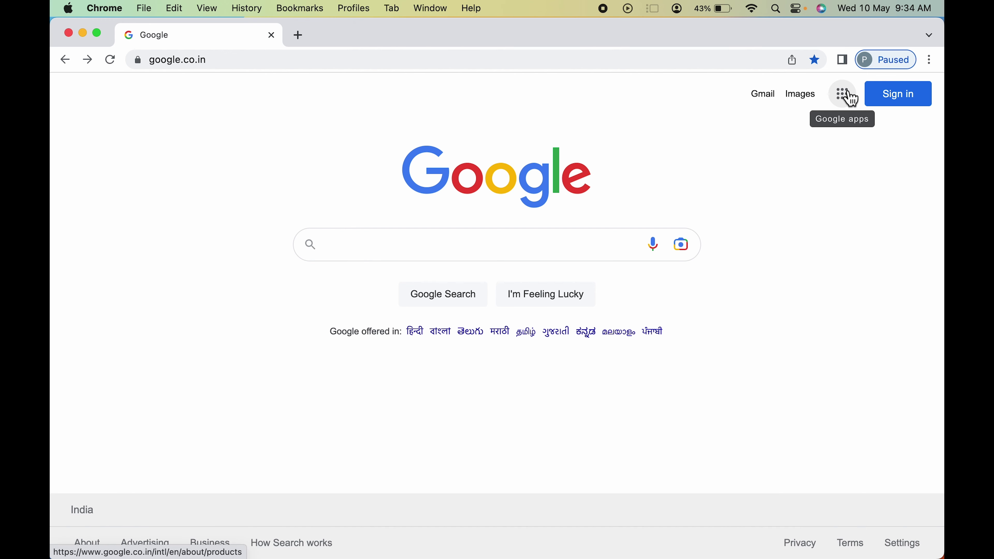
Visit the Chrome Web Store from the Google apps grid and scroll through it.
click(888, 87)
scroll(903, 348, down, 5)
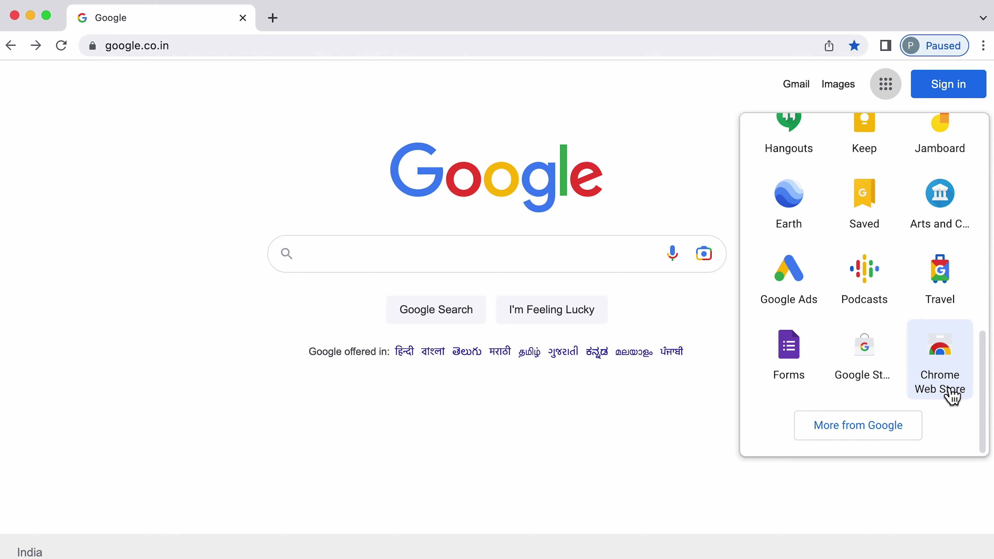
click(942, 362)
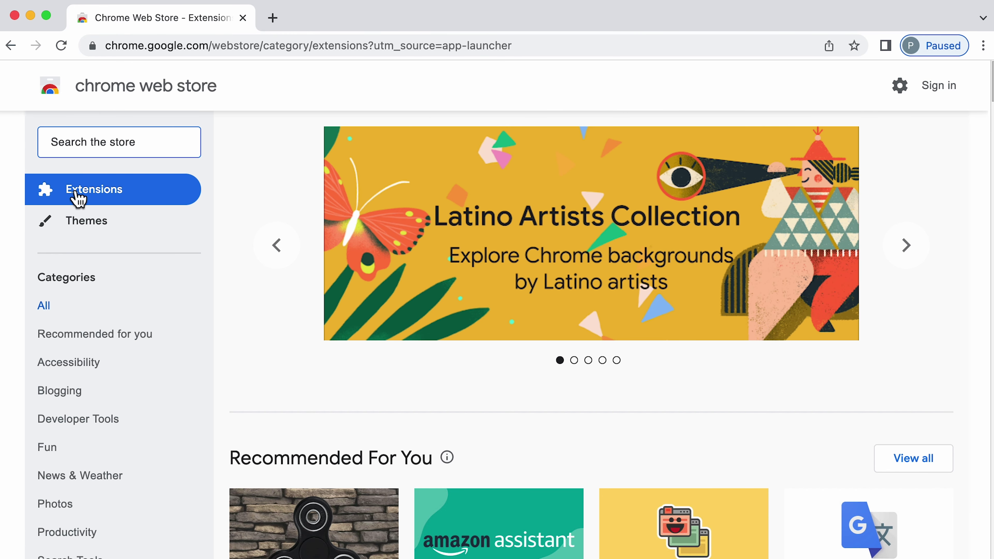
scroll(251, 333, down, 4)
scroll(252, 336, down, 5)
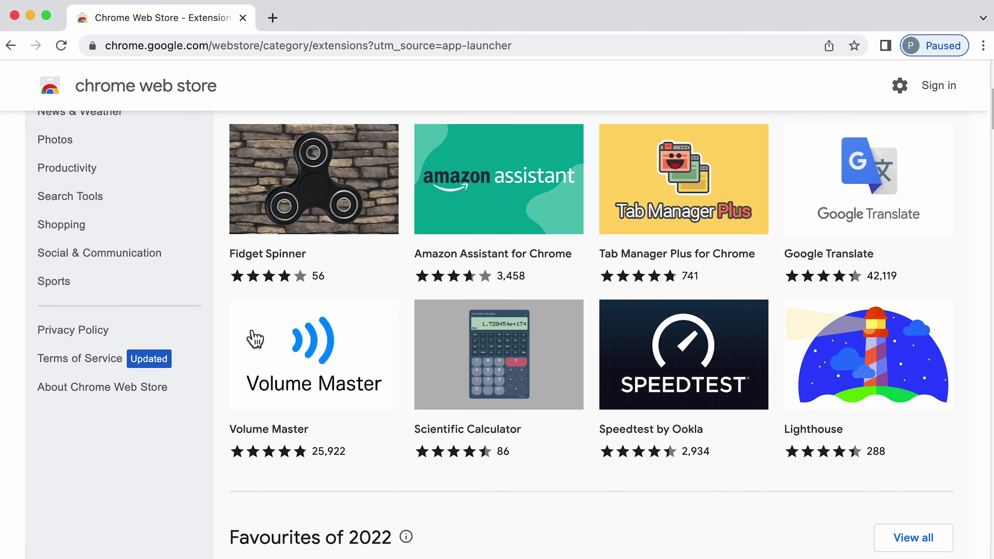
scroll(252, 336, up, 9)
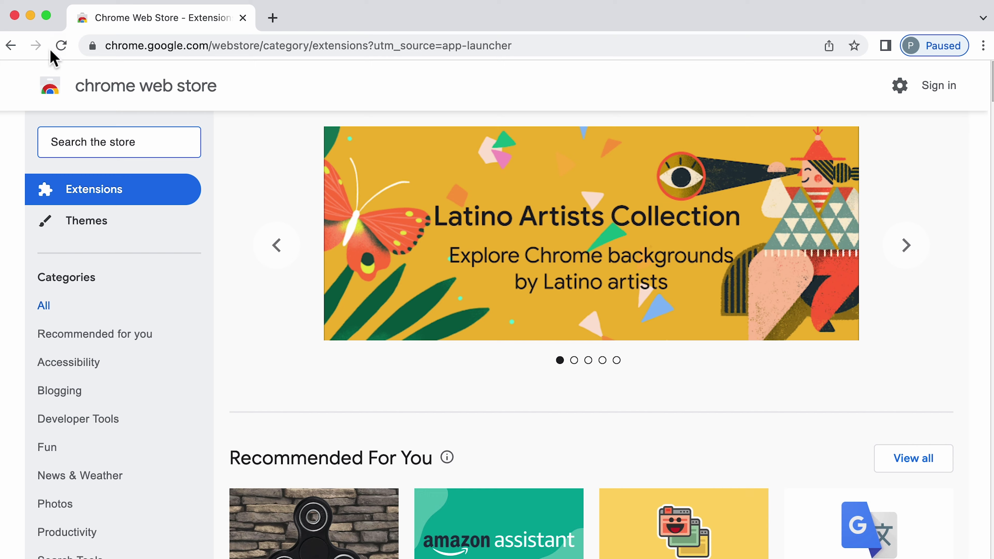
Go back to the Google homepage and reopen, then close, the Google apps list.
click(10, 47)
click(888, 97)
scroll(928, 324, down, 5)
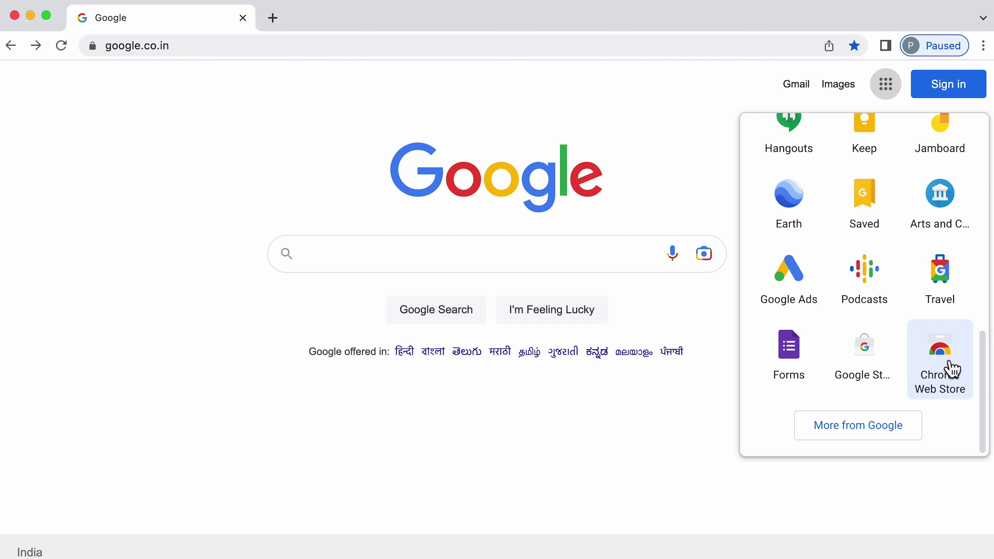
click(684, 127)
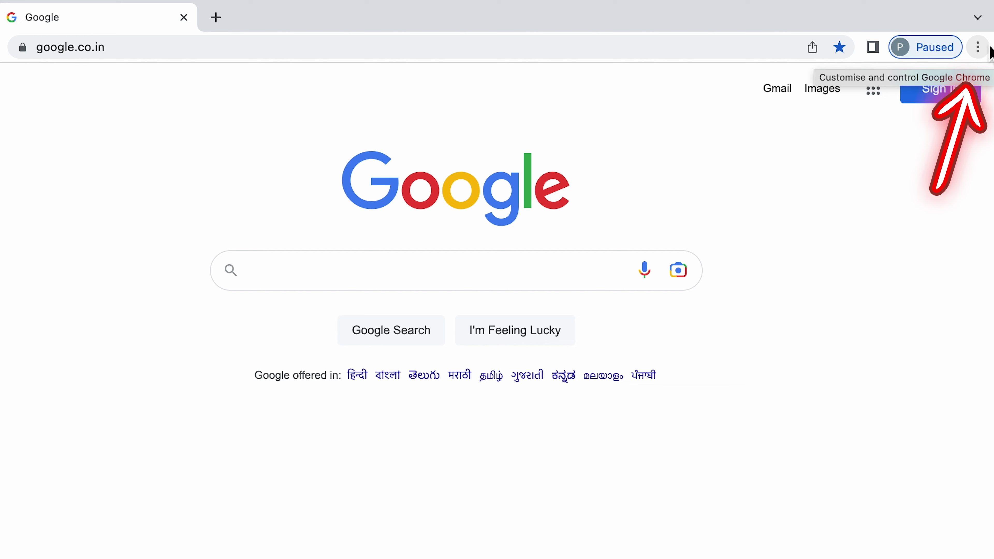
Open chrome://extensions through More Tools > Extensions in the three-dot menu.
click(978, 49)
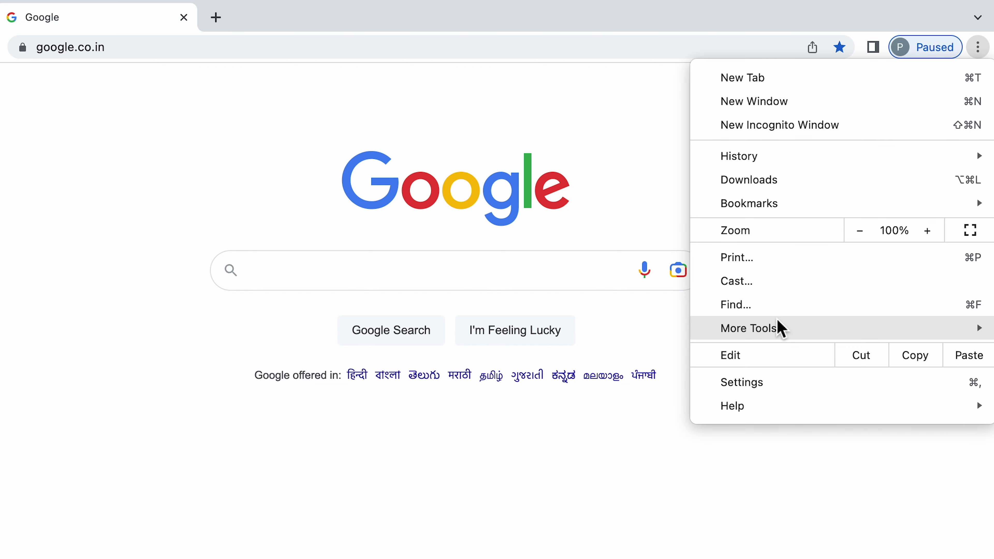
mouse_move(784, 333)
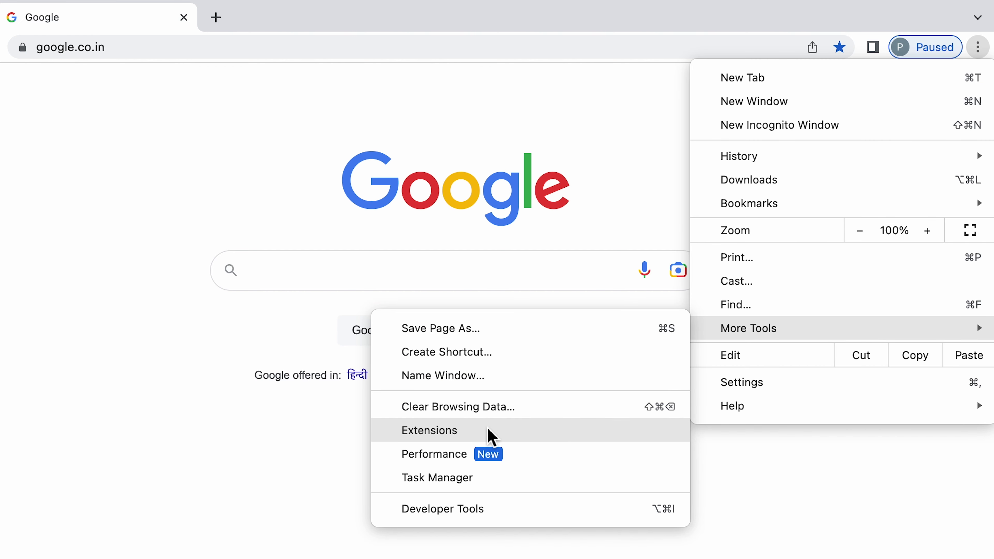
click(487, 437)
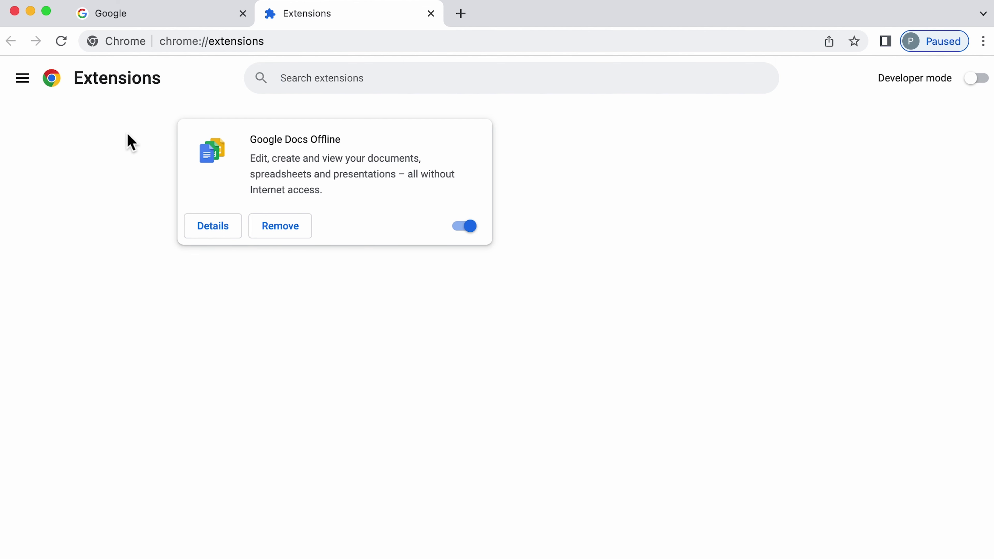
Launch the Chrome Web Store in a new tab from the Extensions page's side menu.
click(24, 80)
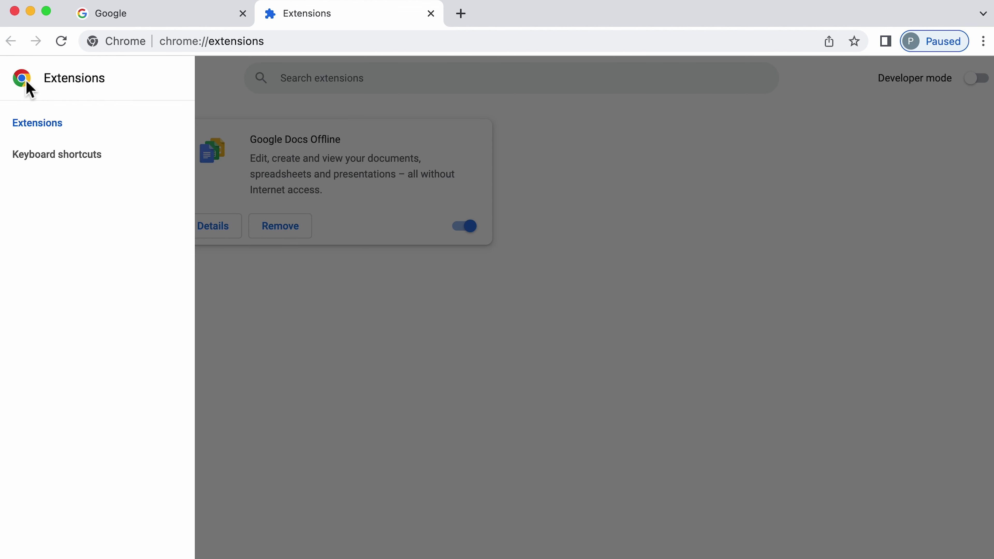
click(385, 358)
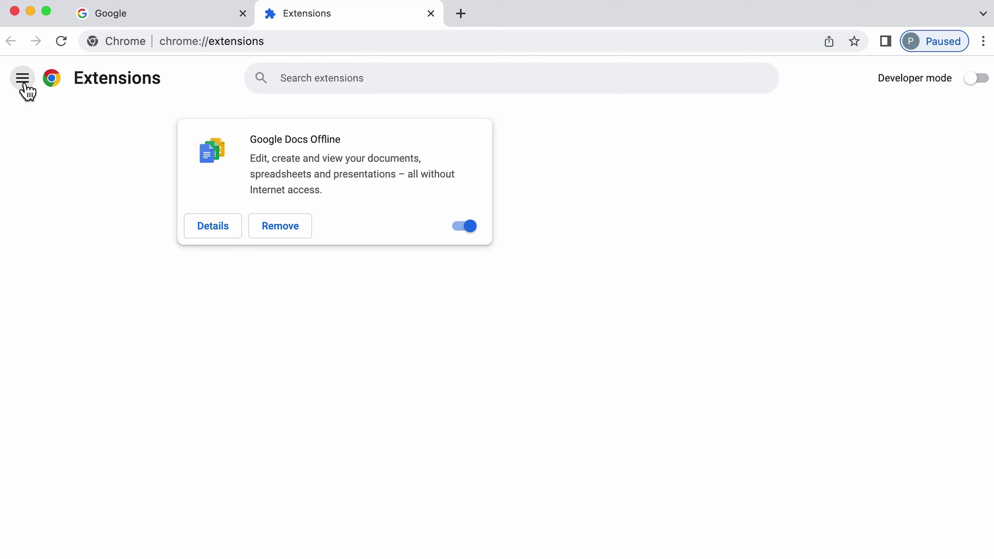
click(24, 82)
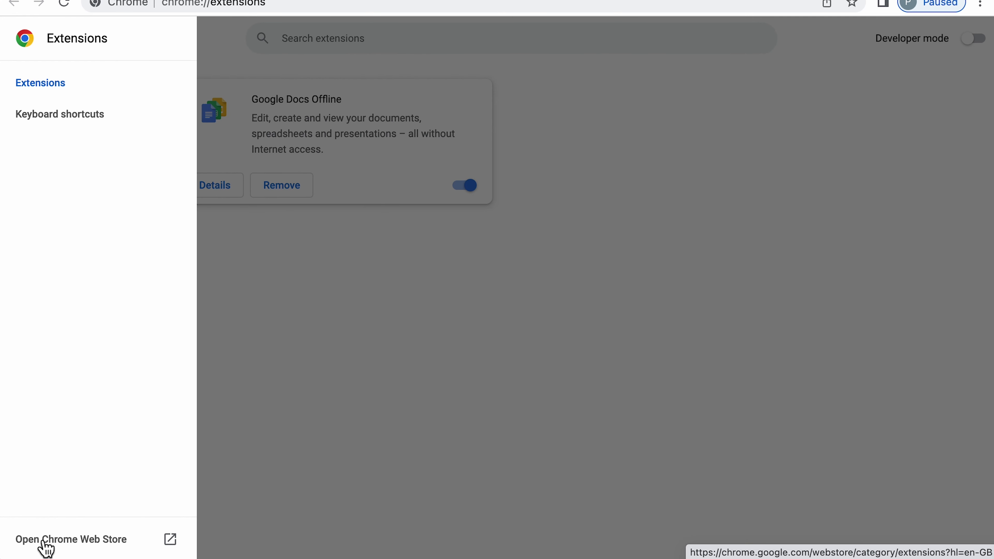
click(78, 545)
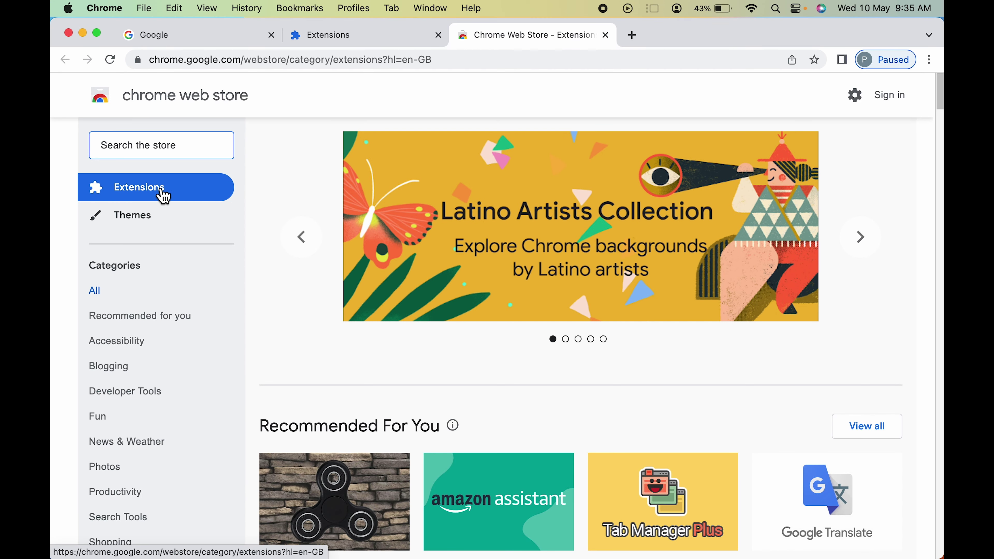
Scroll through the Chrome Web Store extensions listing.
scroll(263, 319, down, 4)
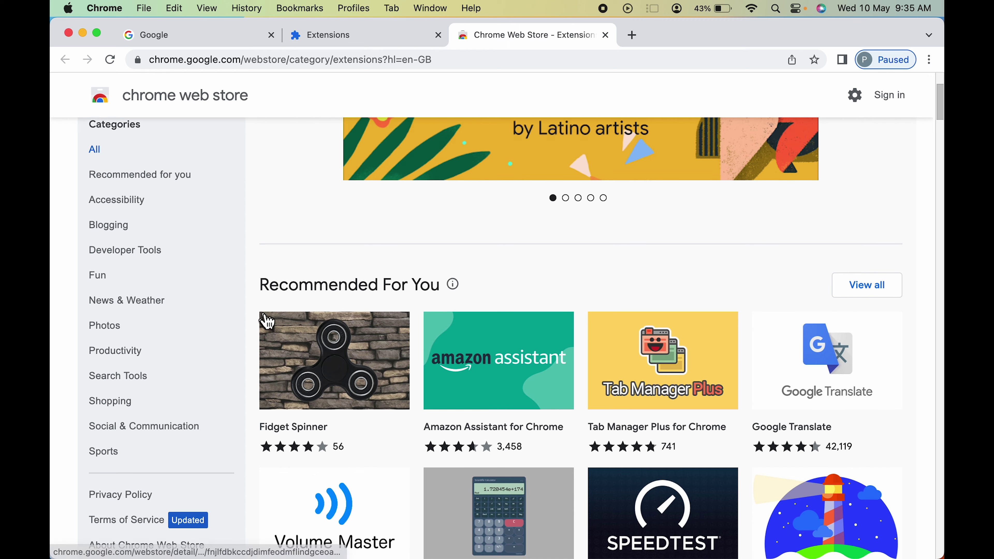
scroll(414, 282, down, 11)
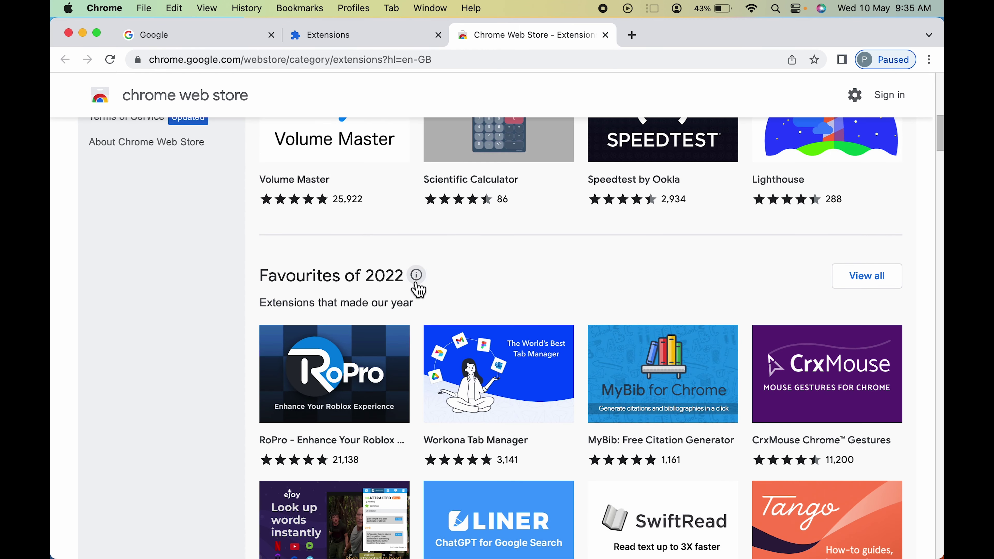
scroll(383, 299, down, 10)
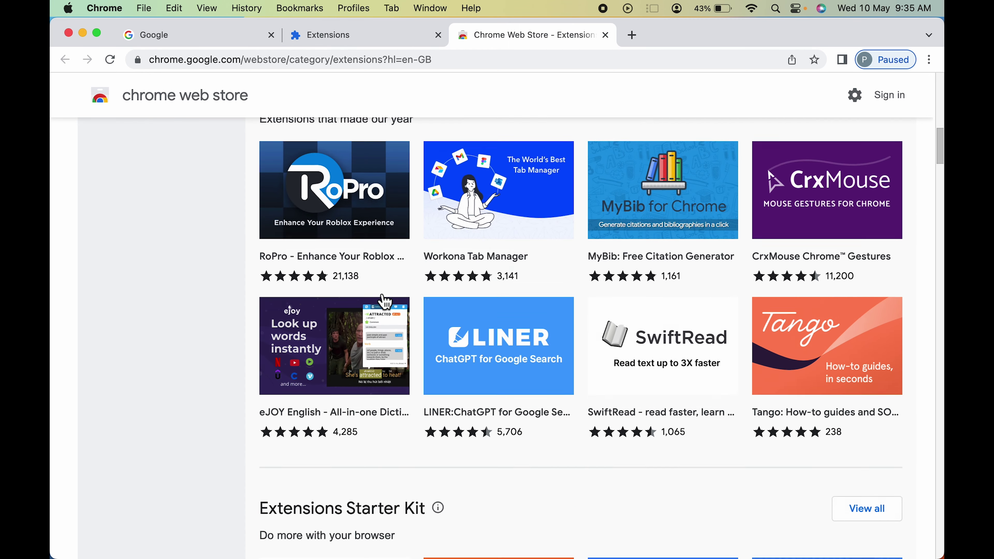
scroll(381, 299, up, 20)
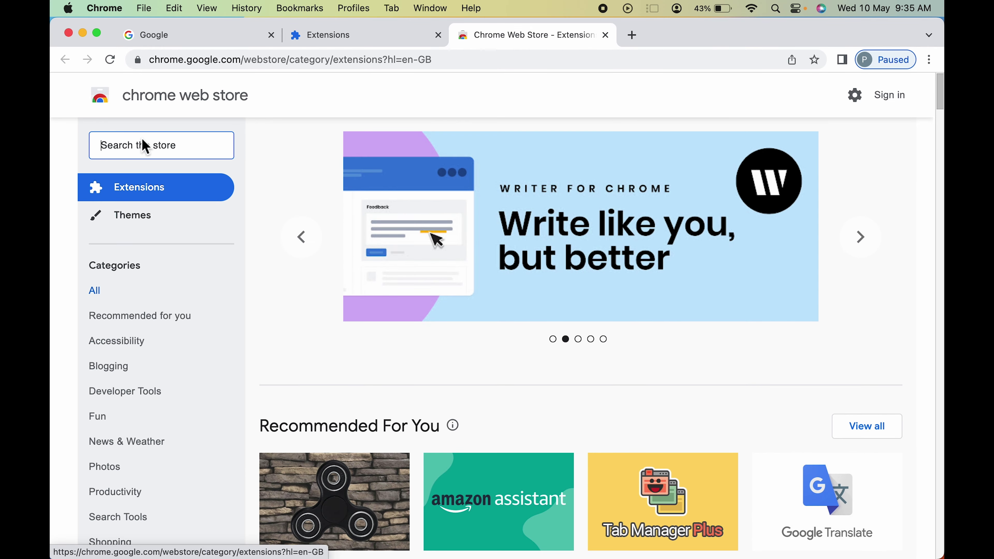
scroll(290, 349, down, 7)
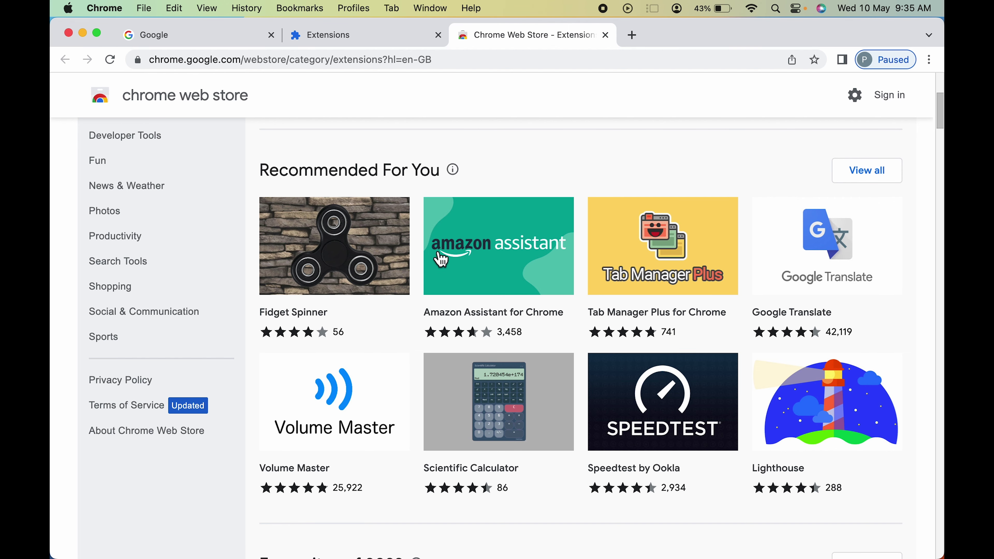
Review the Fidget Spinner details page, then return to the extensions listing.
click(351, 259)
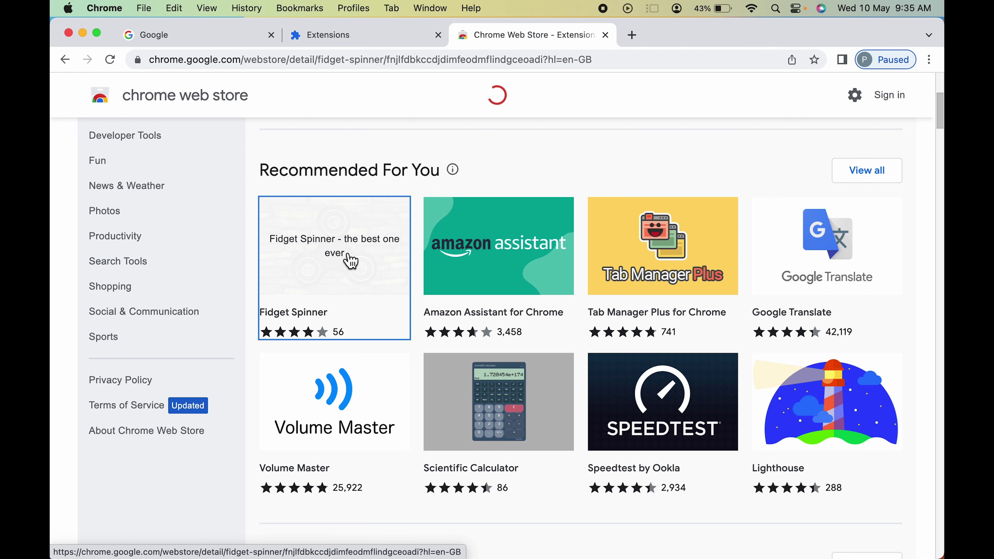
scroll(189, 373, down, 10)
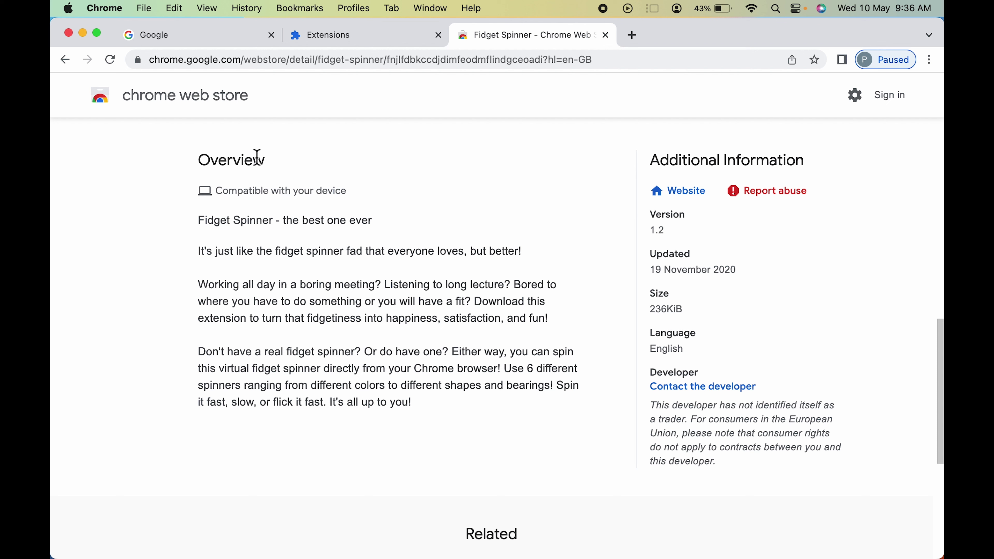
click(65, 60)
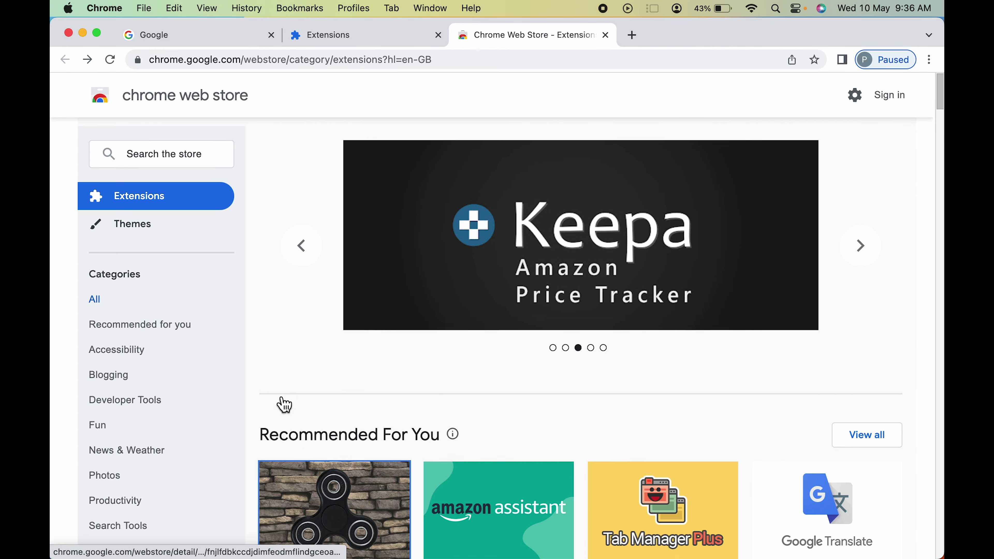
click(163, 146)
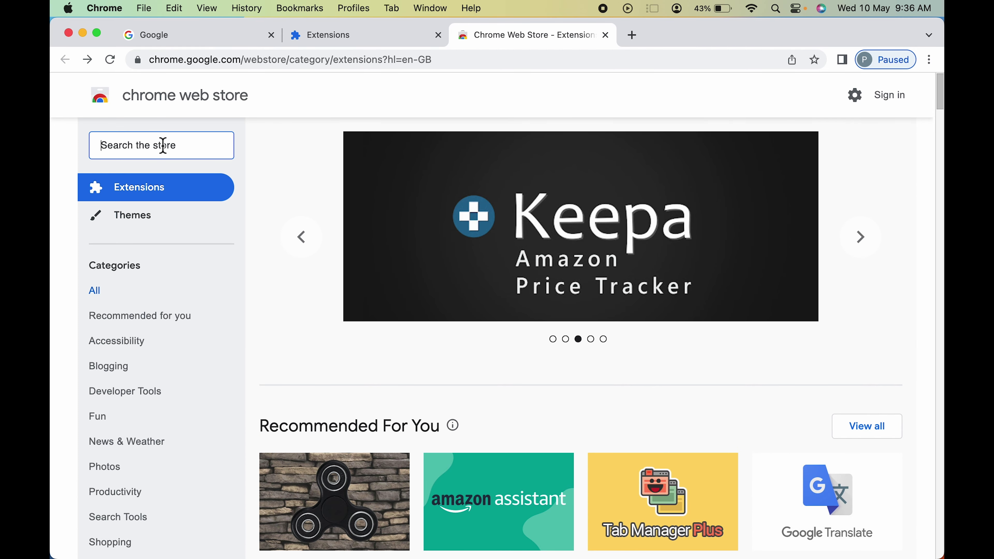
Search the store for 'adblock' and open the AdBlock — best ad blocker listing.
text(adblock)
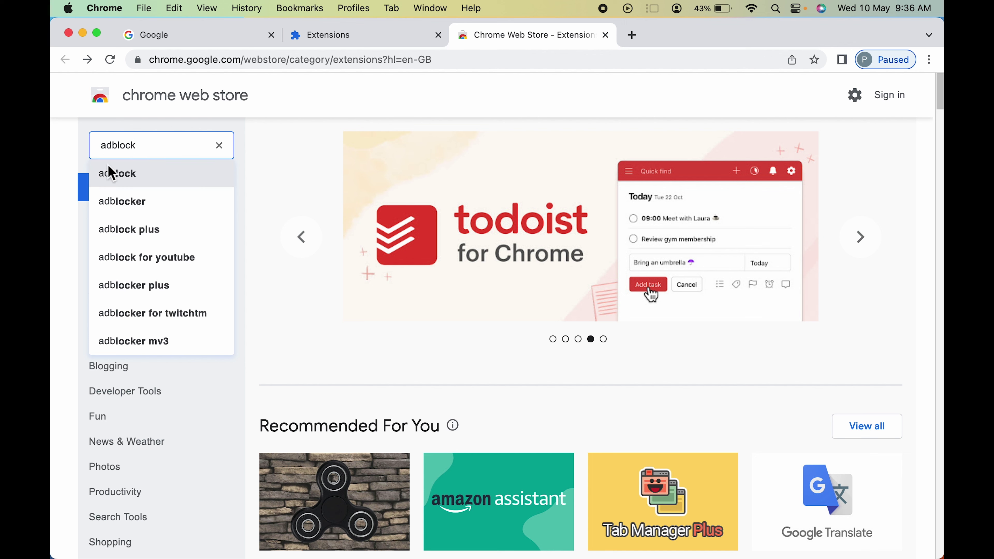
click(146, 179)
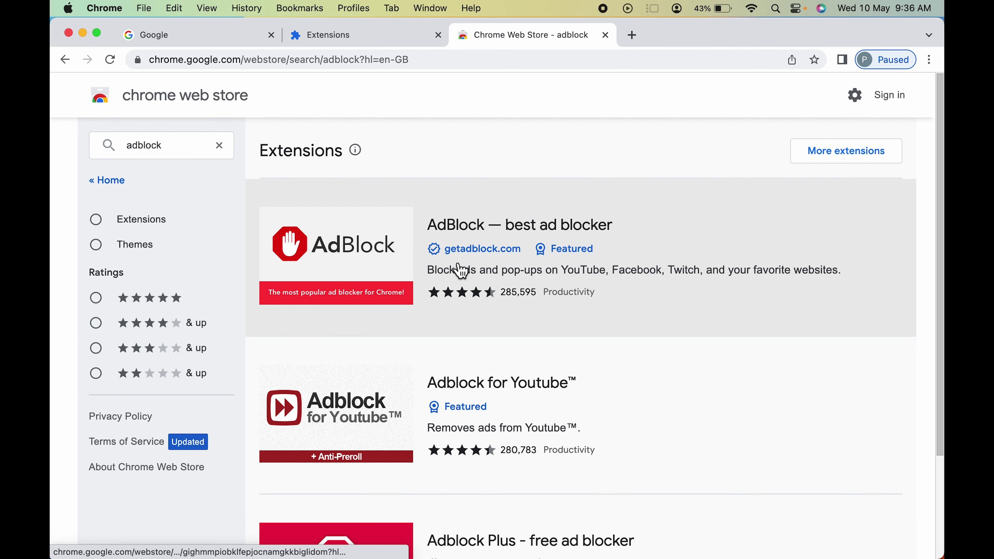
click(371, 248)
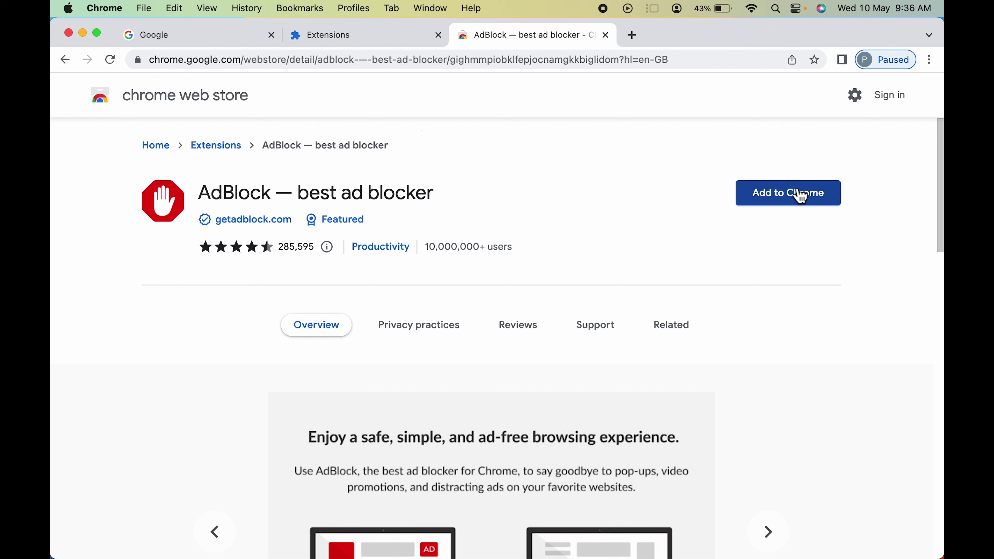
Add AdBlock to Chrome, close its welcome tab, and view it on the Extensions page.
click(789, 206)
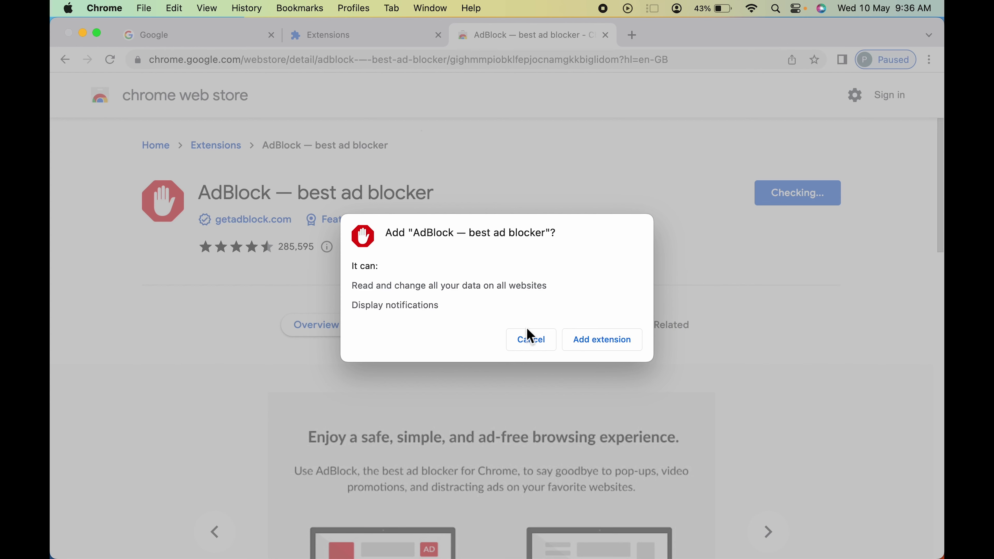
click(609, 346)
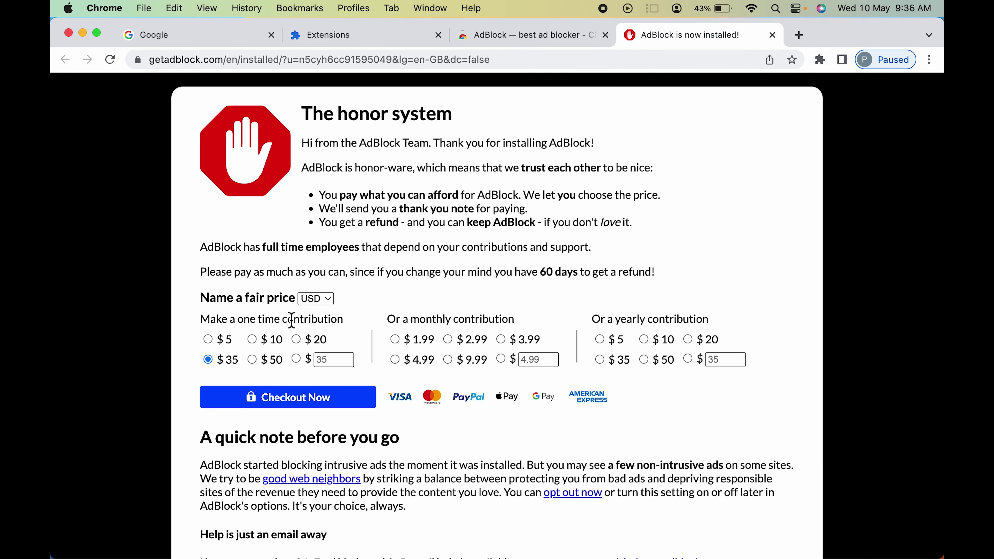
click(772, 35)
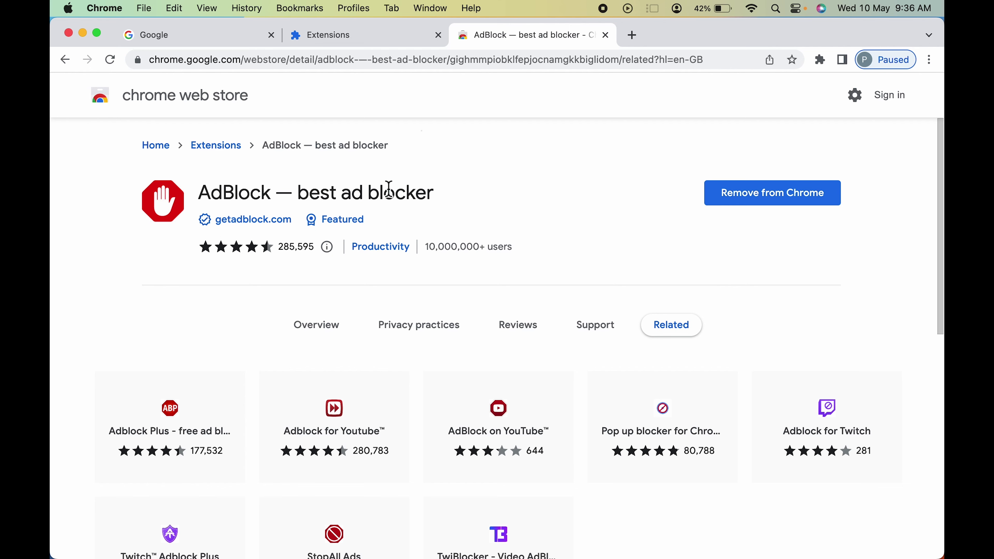
click(365, 43)
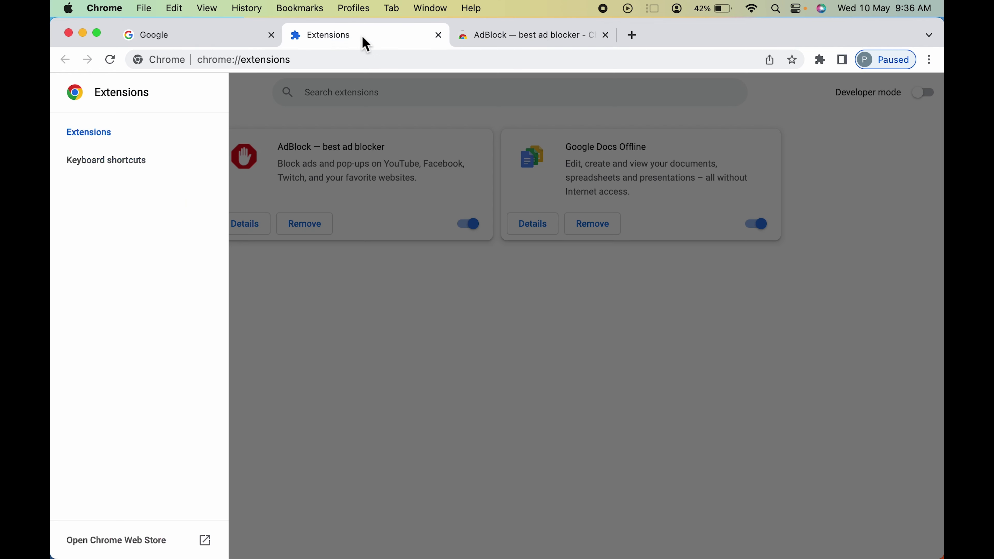
Close the extensions side panel and briefly check the three-dot menu's More Tools.
click(374, 327)
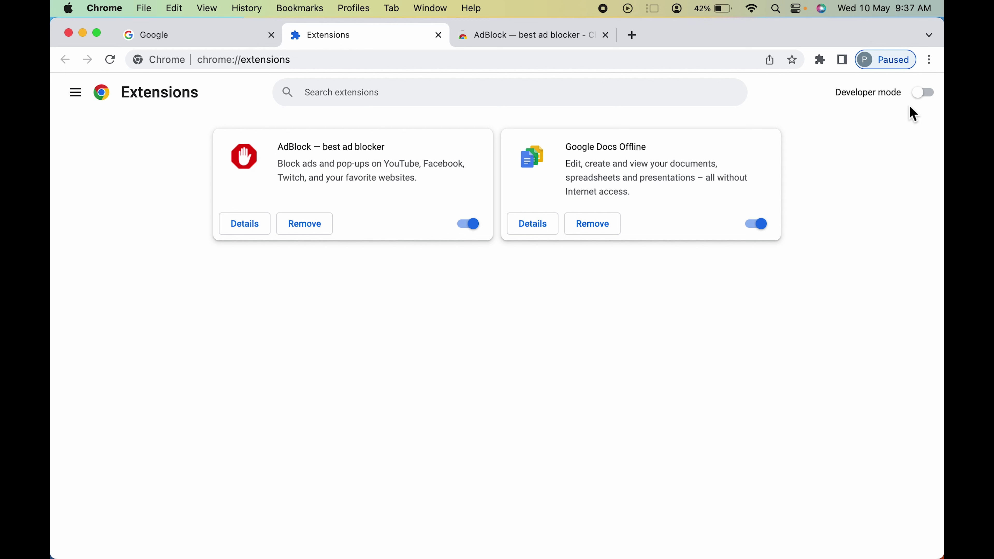
click(929, 60)
mouse_move(776, 296)
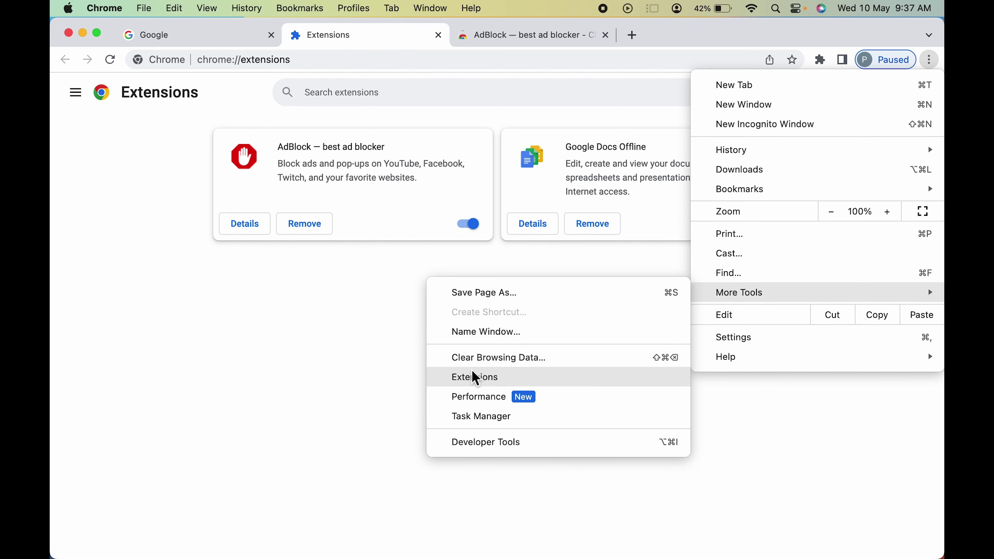
click(113, 238)
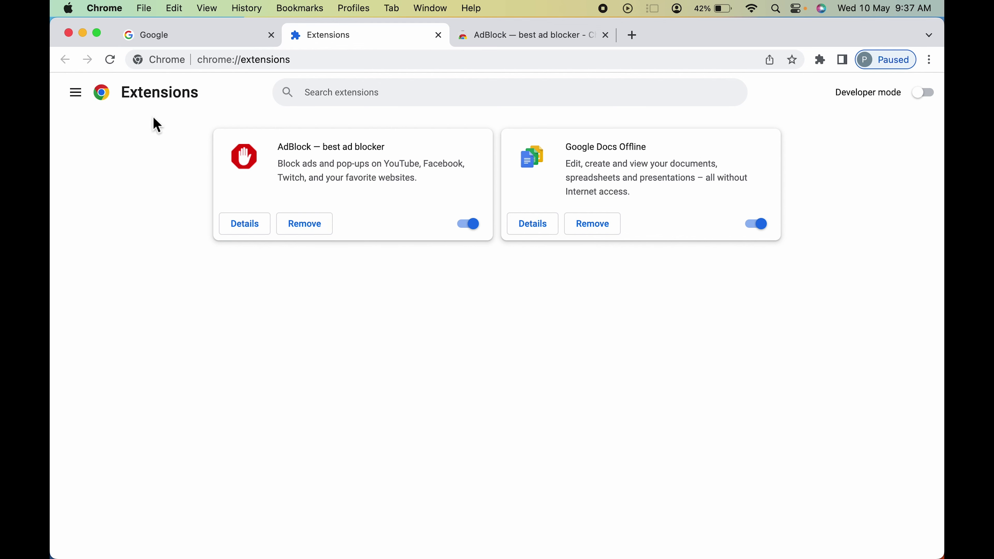
click(77, 95)
Open the Chrome Web Store, search 'adblock', and open the AdBlock — best ad blocker listing.
click(122, 542)
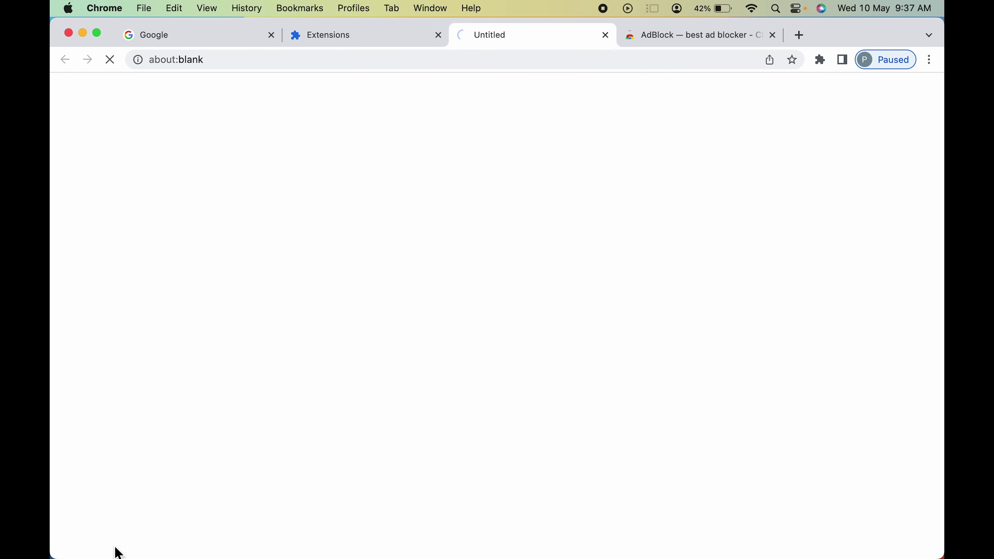
click(148, 142)
text(adblock)
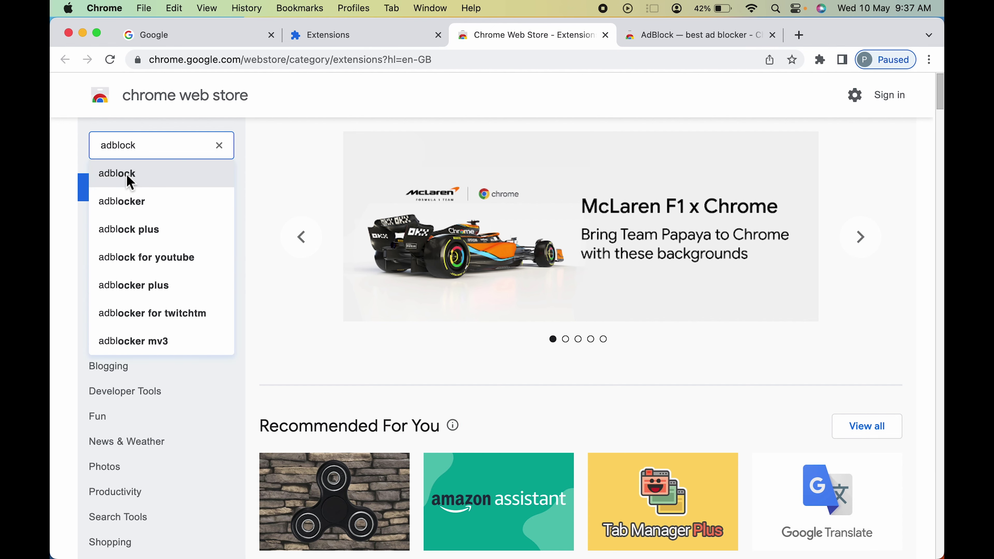
key(Return)
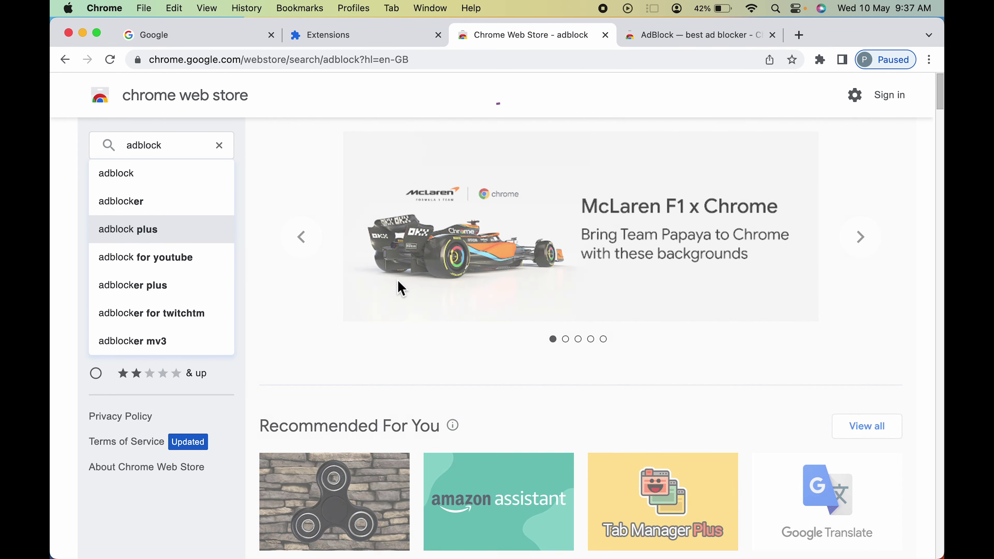
click(402, 270)
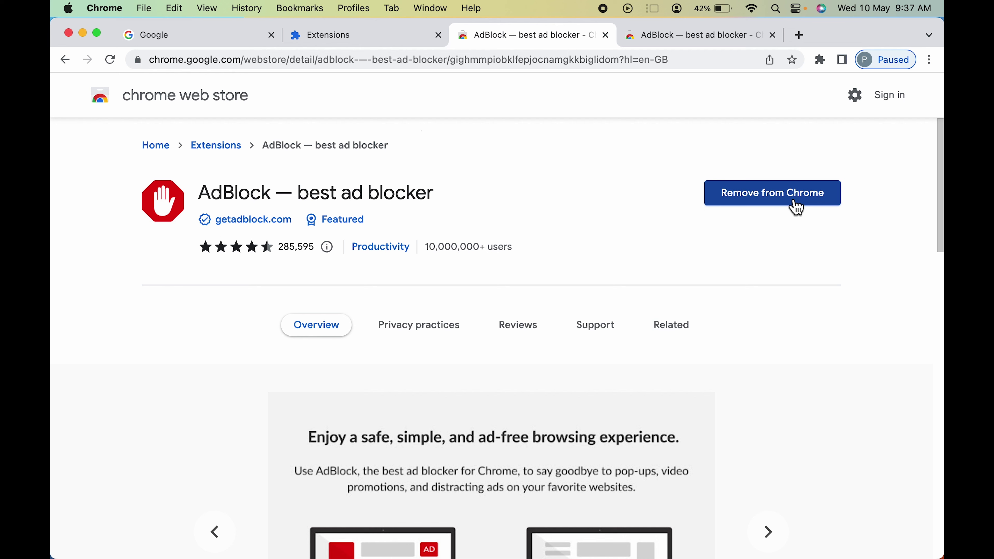
Remove AdBlock from Chrome and confirm only Google Docs Offline remains on the Extensions page.
click(777, 202)
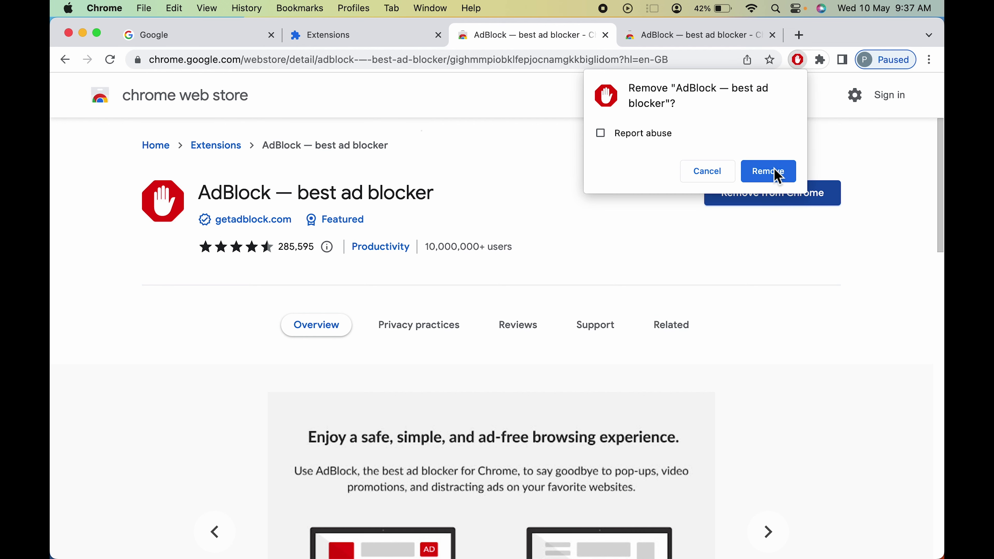
click(779, 173)
scroll(355, 339, down, 10)
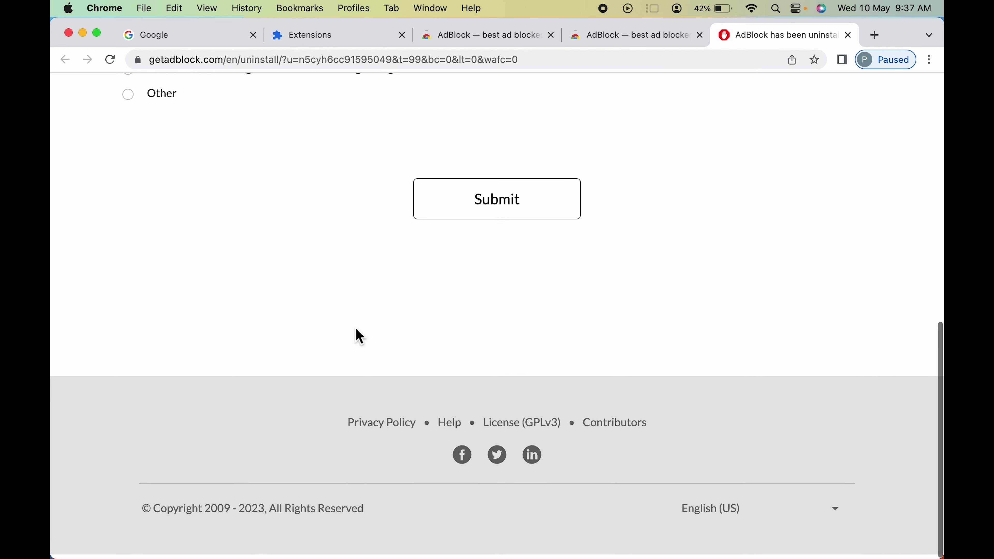
scroll(424, 244, up, 10)
click(344, 38)
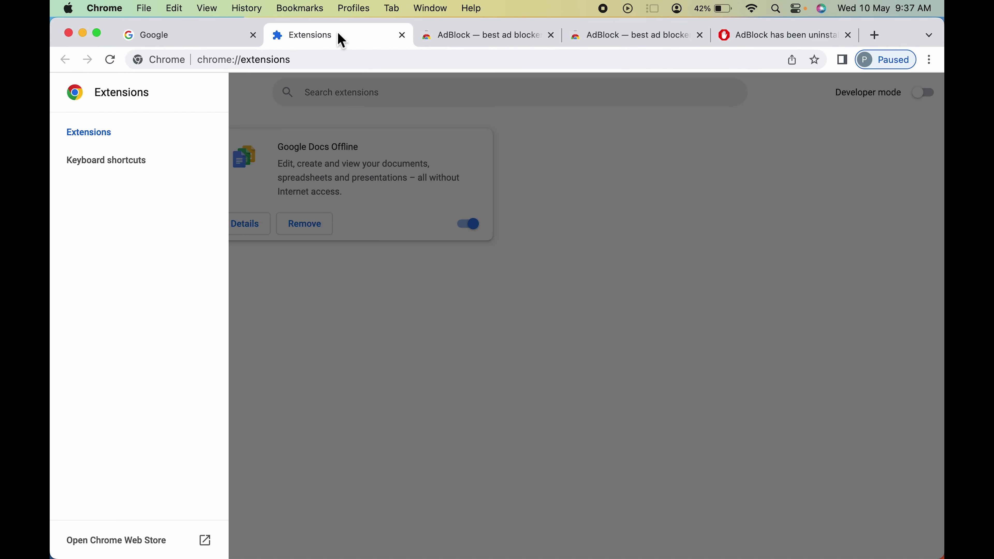
click(374, 333)
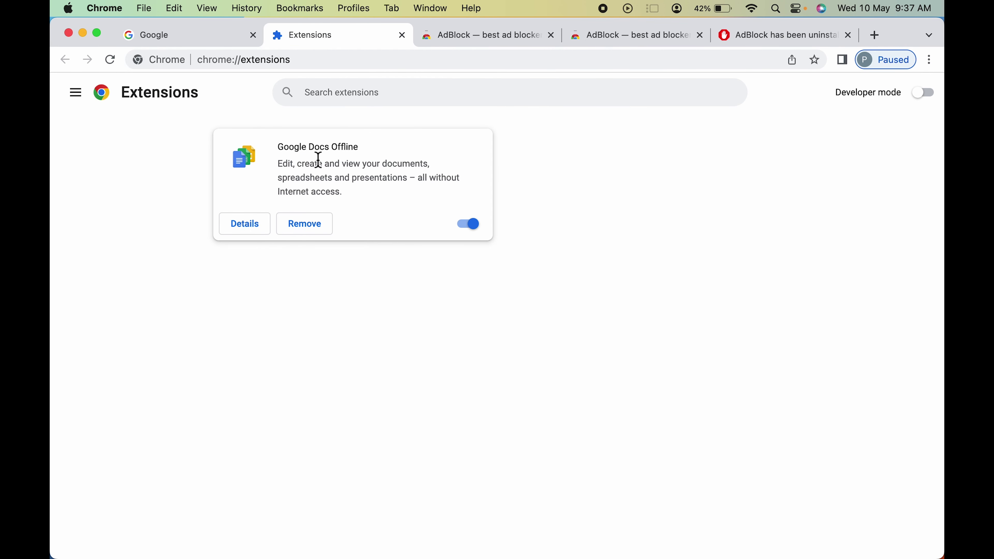